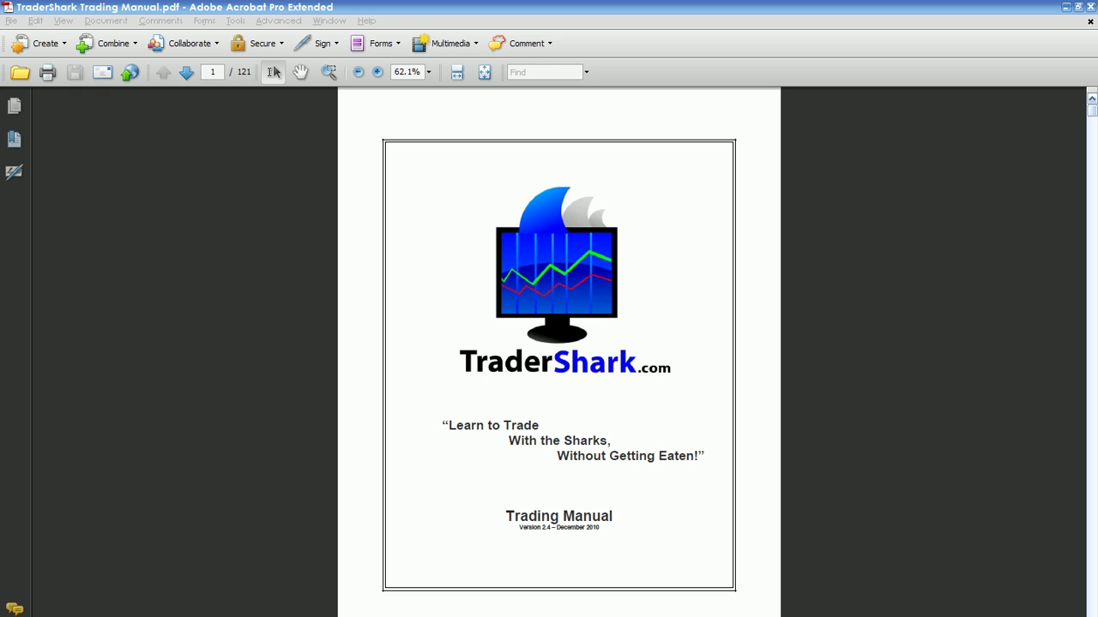
- Encrypt the manual with a password at Acrobat 3.0 and later compatibility, requiring an open password
{"action": "left_click", "coordinate": [257, 43]}
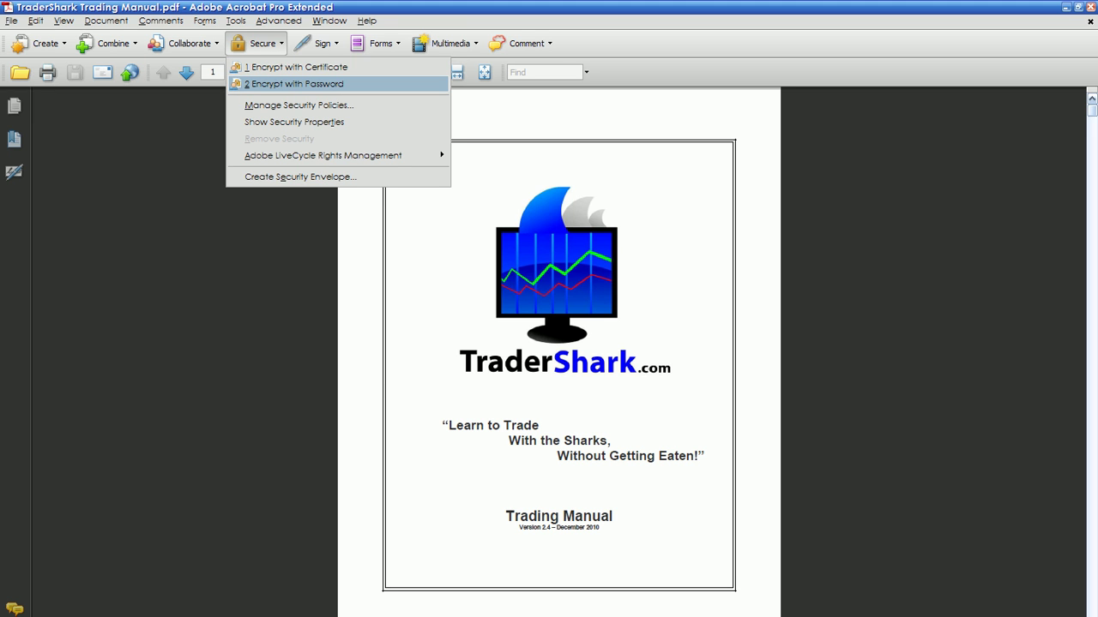
{"action": "left_click", "coordinate": [283, 84]}
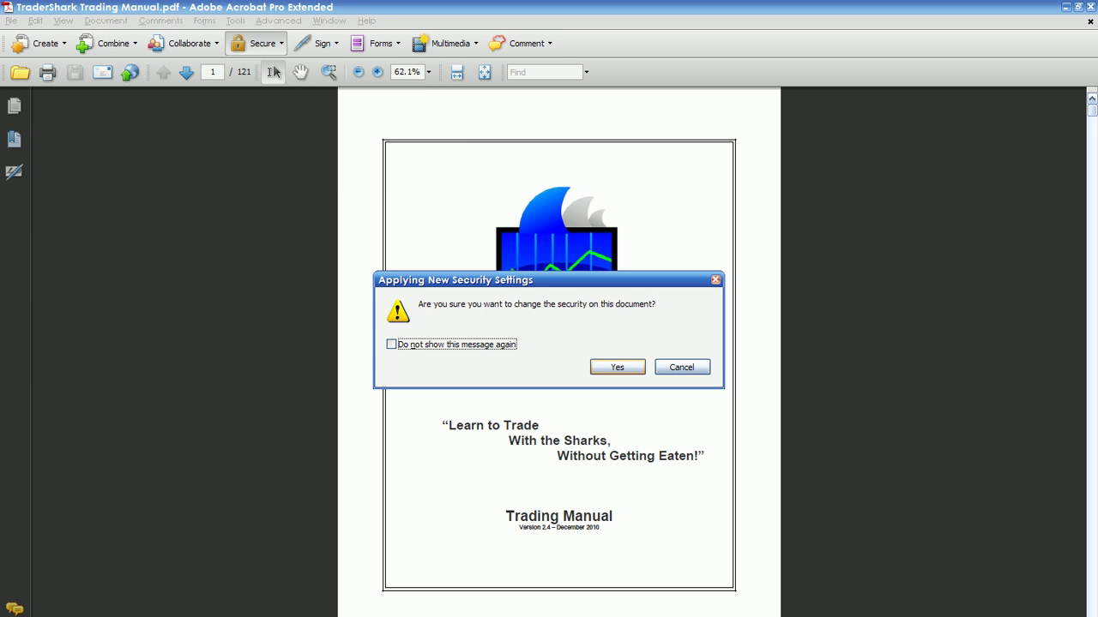
{"action": "key", "text": "Return"}
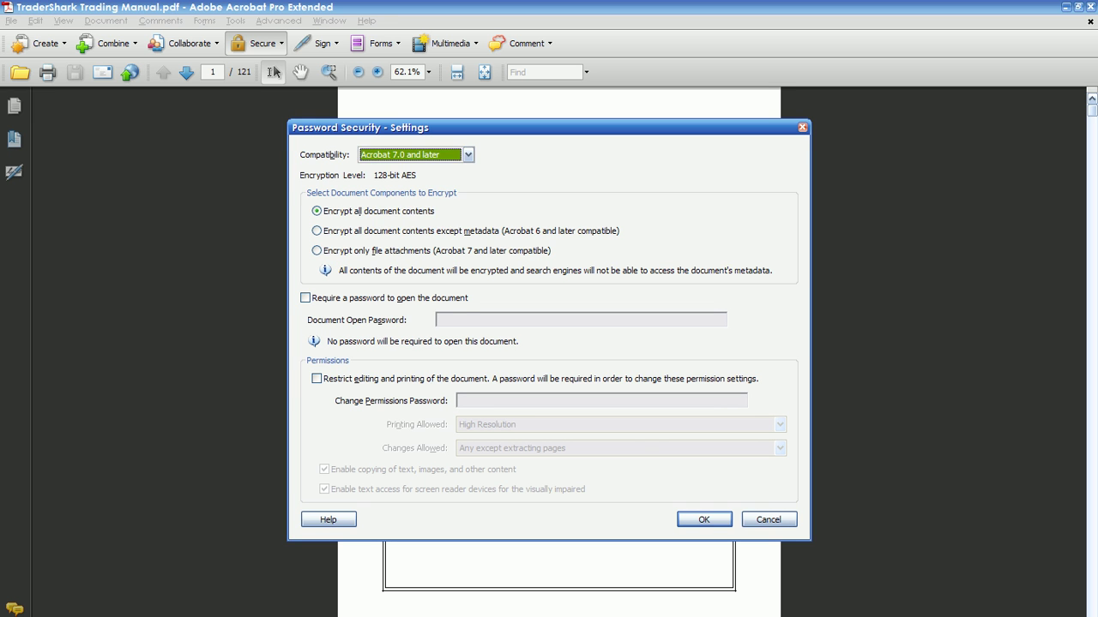
{"action": "key", "text": "alt+Down"}
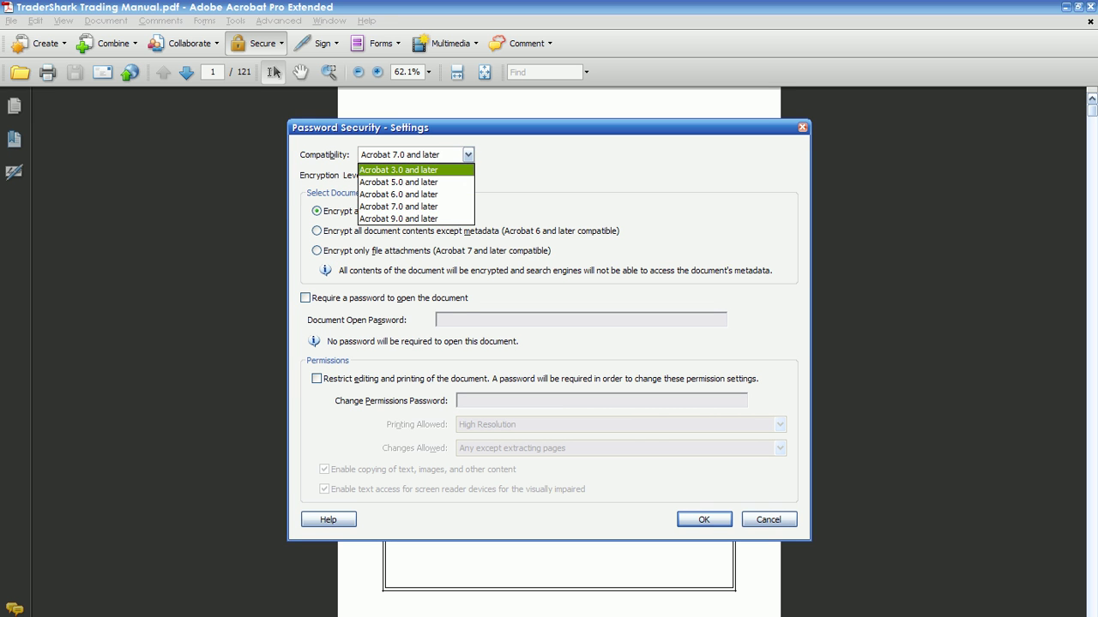
{"action": "key", "text": "Return"}
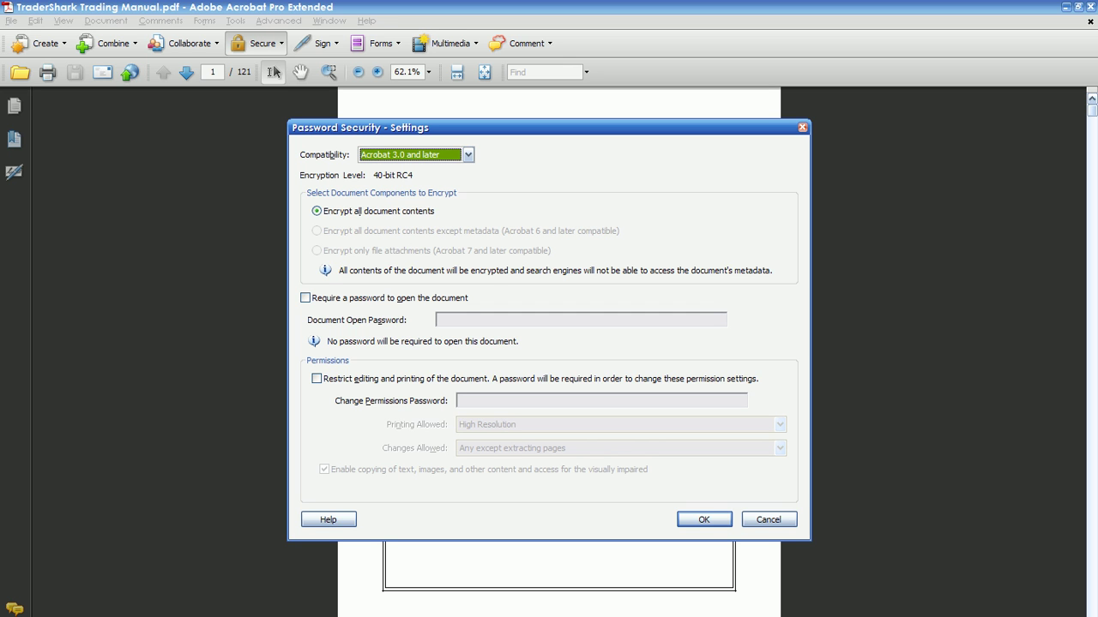
{"action": "left_click", "coordinate": [305, 298]}
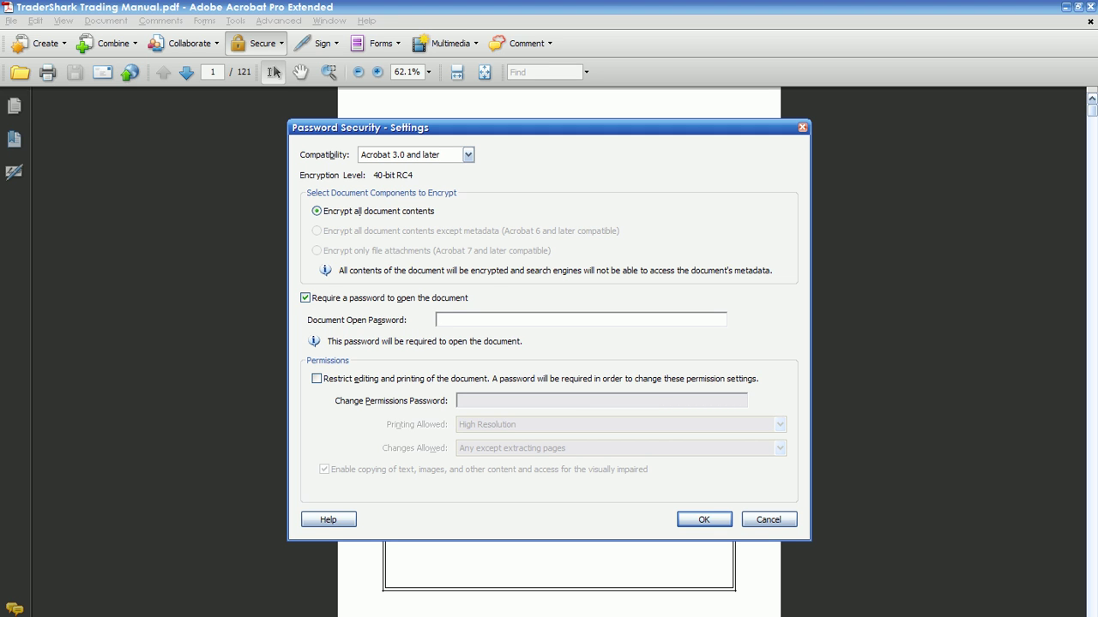
- Enter the document open password, enable editing and printing restrictions, and enter a permissions password
{"action": "key", "text": "alt+e"}
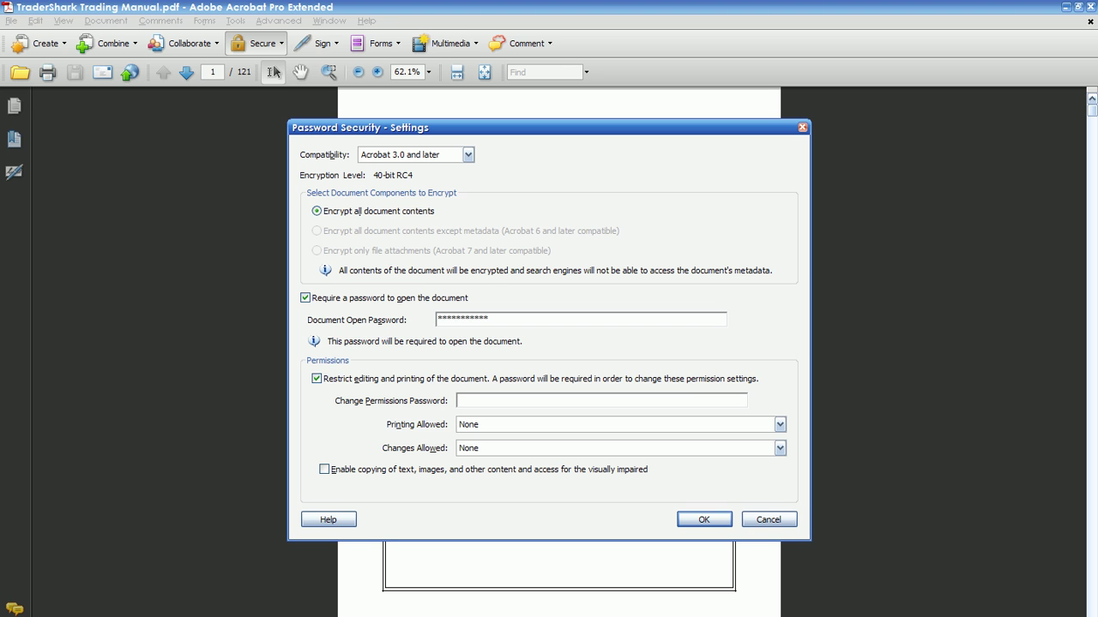
- Set Printing Allowed and Changes Allowed to None, leave copying disabled, and apply the settings
{"action": "key", "text": "Tab"}
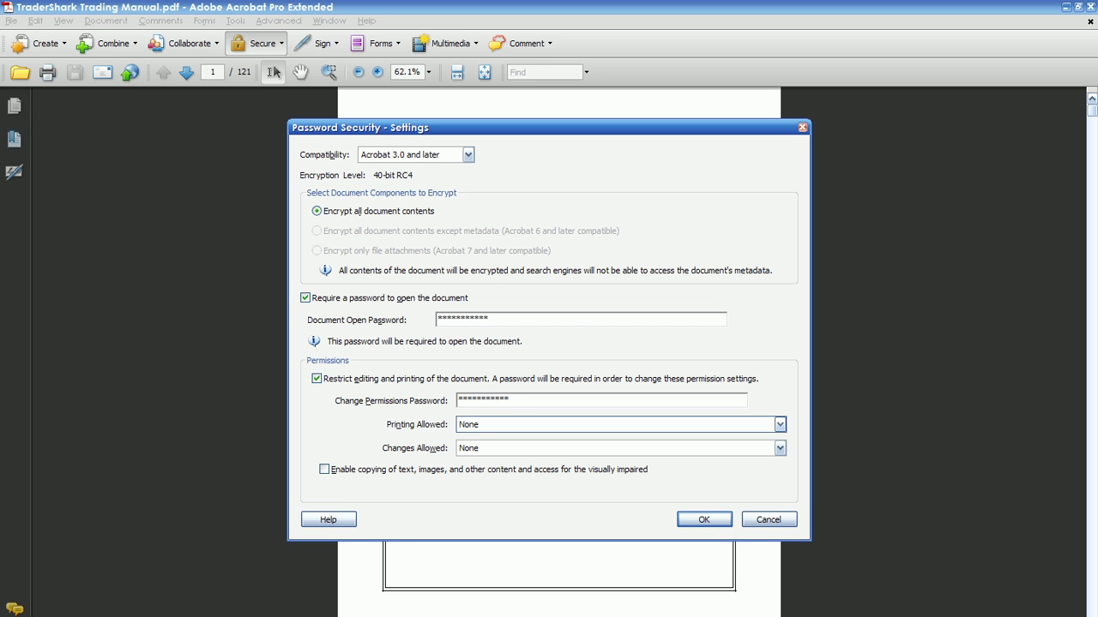
{"action": "key", "text": "alt+Down"}
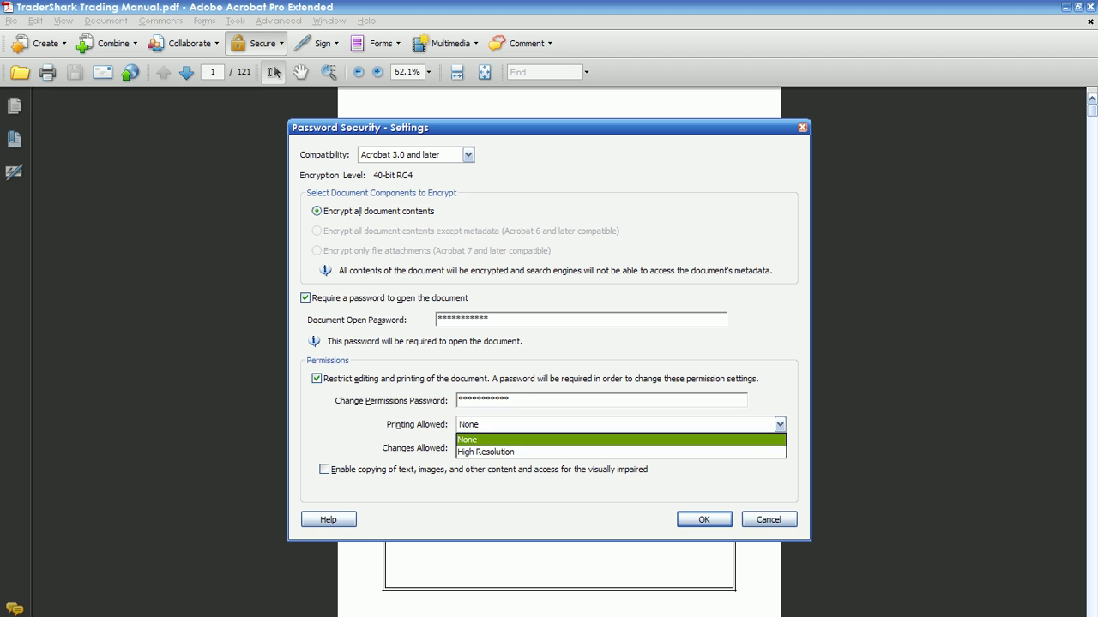
{"action": "key", "text": "Return"}
{"action": "key", "text": "Tab"}
{"action": "key", "text": "alt+Down"}
{"action": "key", "text": "Down"}
{"action": "key", "text": "Down"}
{"action": "key", "text": "Down"}
{"action": "key", "text": "Up"}
{"action": "key", "text": "Down"}
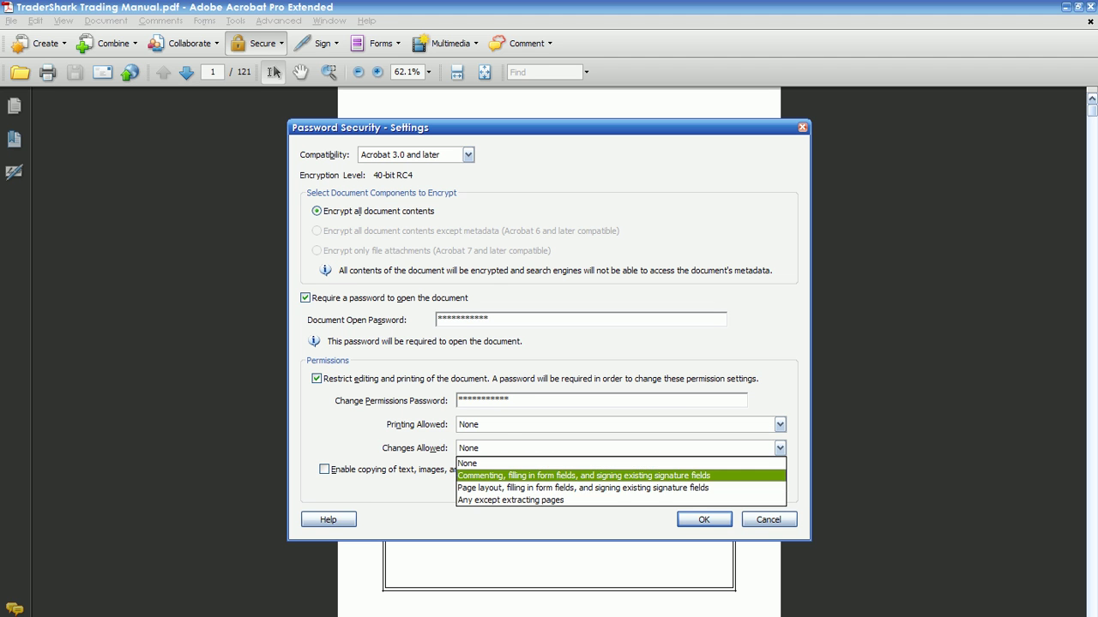
{"action": "key", "text": "Up"}
{"action": "key", "text": "Up"}
{"action": "key", "text": "Escape"}
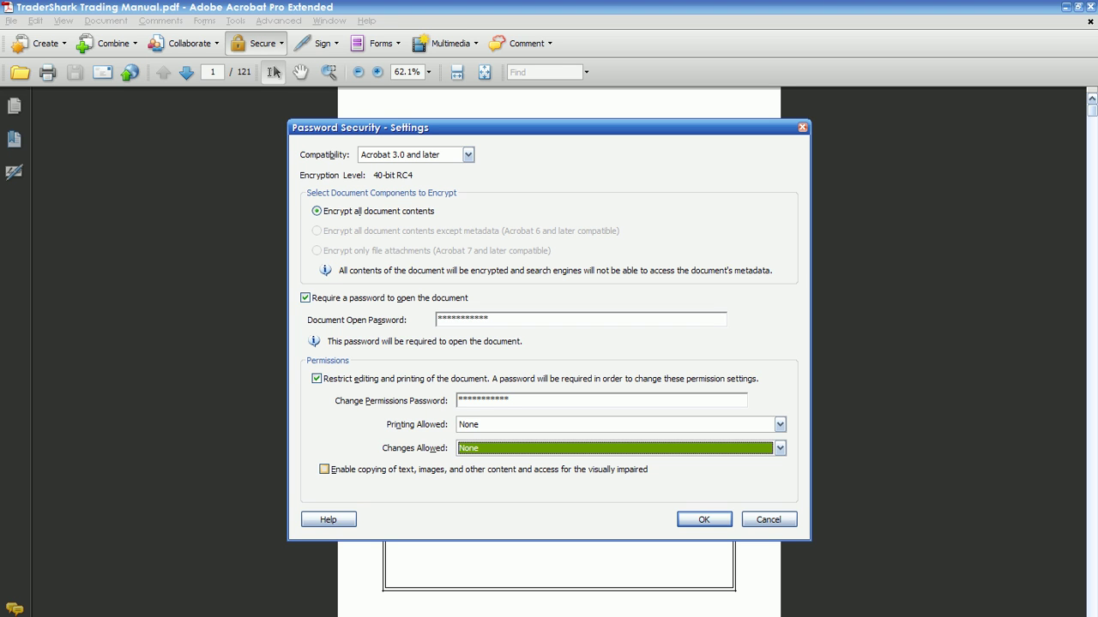
{"action": "key", "text": "Return"}
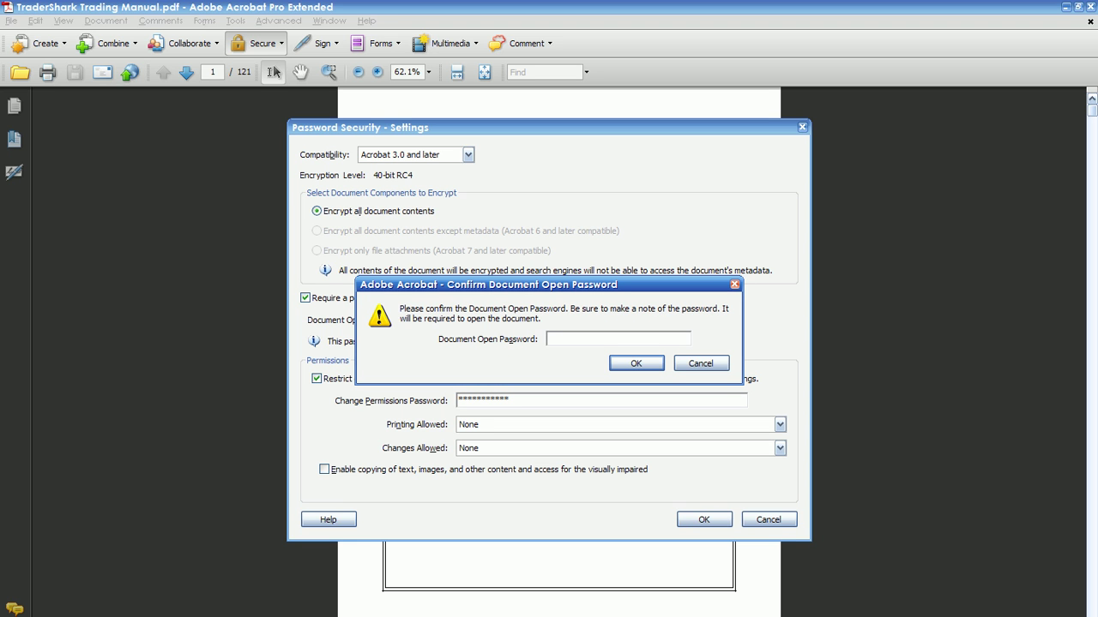
- Retype the open and permissions passwords to confirm, accepting the restrictions warning and save reminder
{"action": "type", "text": "***********"}
{"action": "key", "text": "Return"}
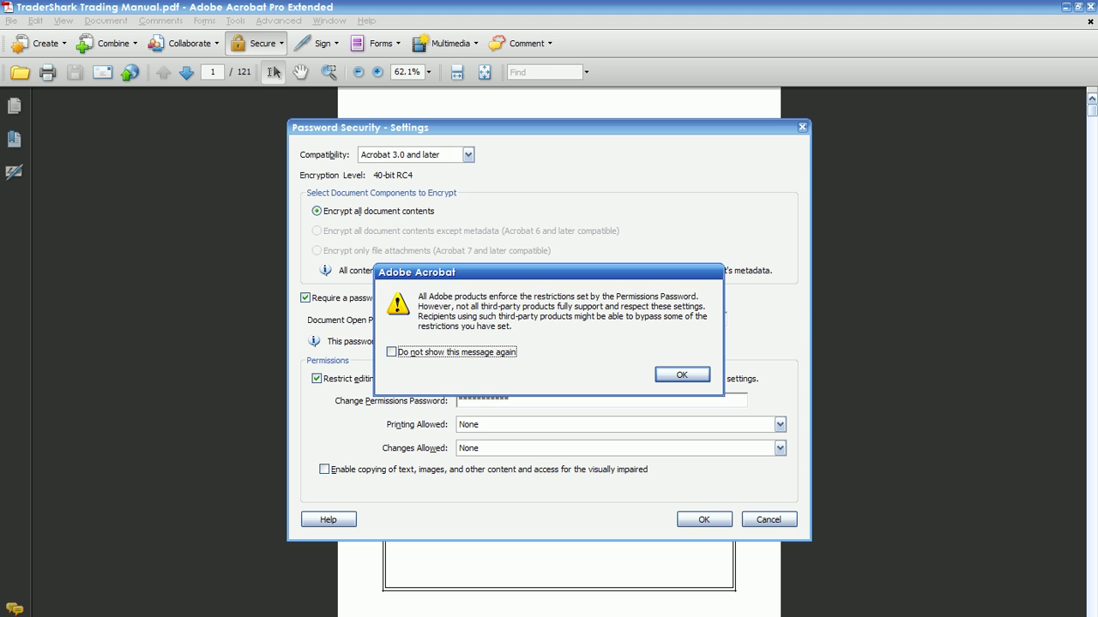
{"action": "key", "text": "Return"}
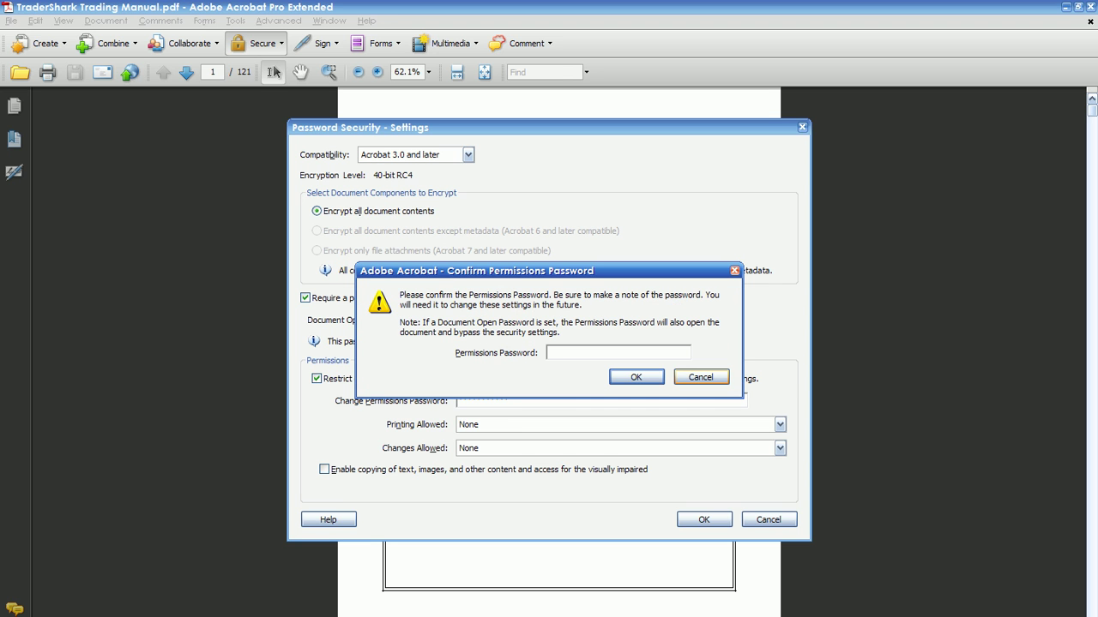
{"action": "type", "text": "**********"}
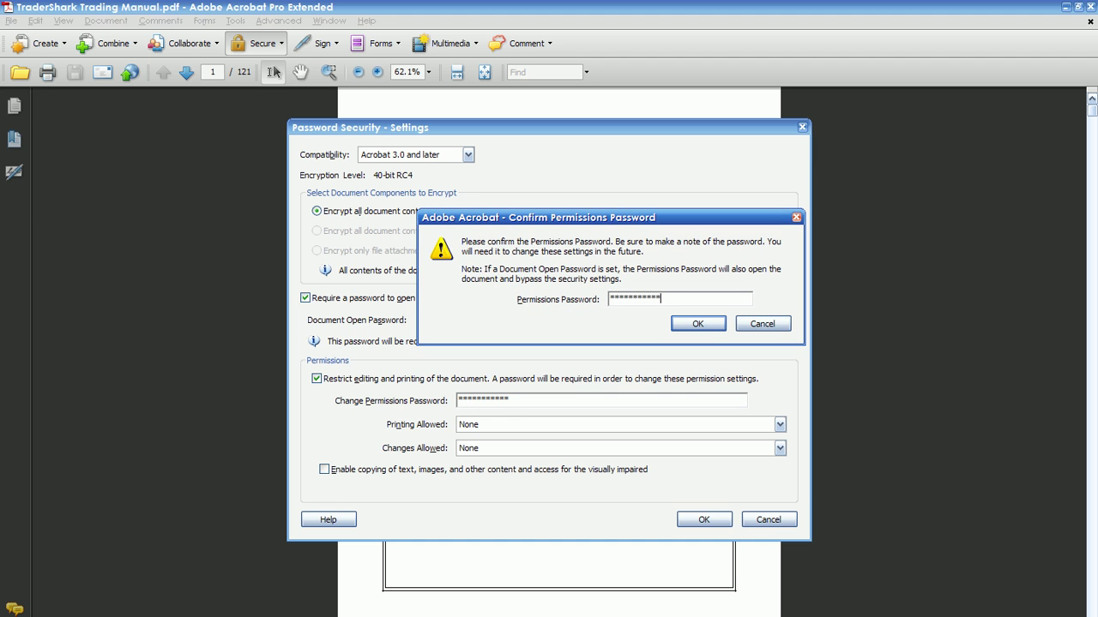
{"action": "key", "text": "Return"}
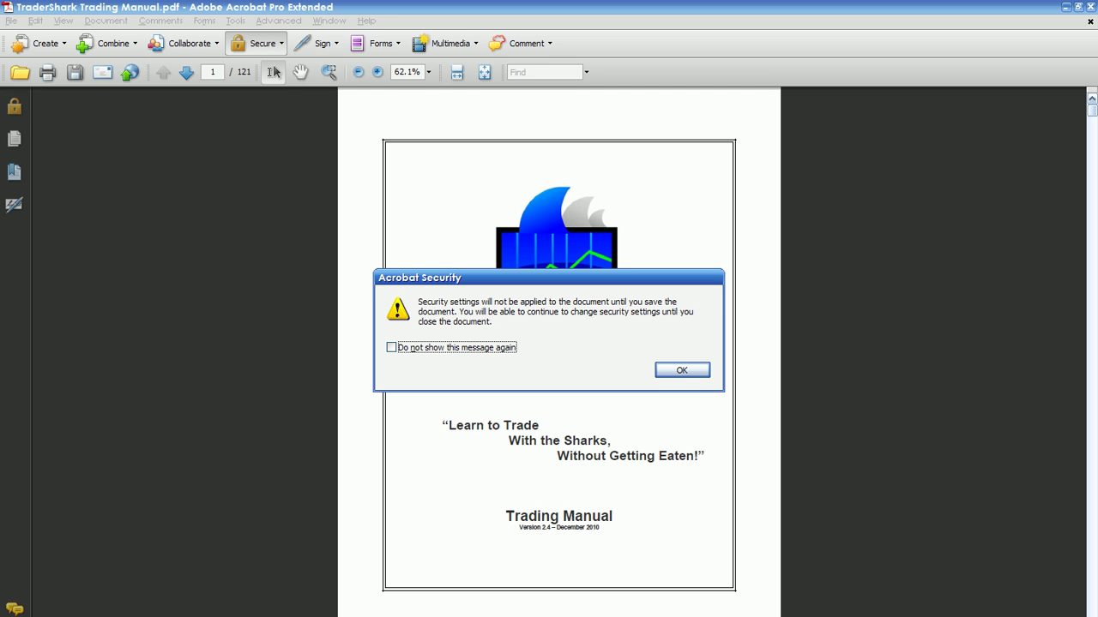
{"action": "key", "text": "Return"}
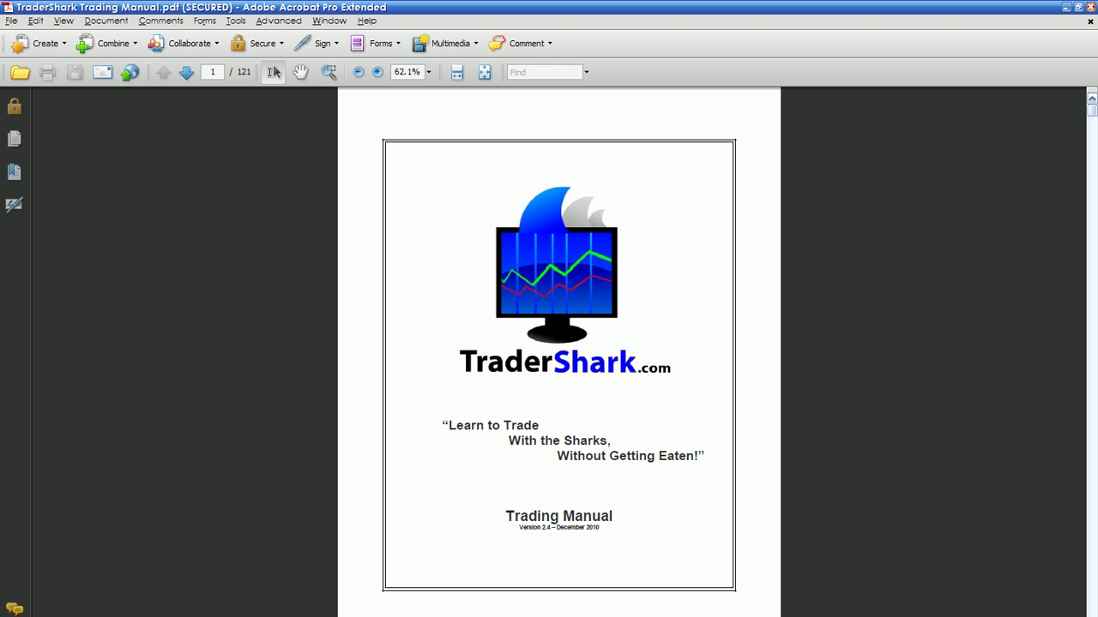
- Exit Acrobat and reopen TraderShark Trading Manual.pdf from Explorer
{"action": "key", "text": "ctrl+q"}
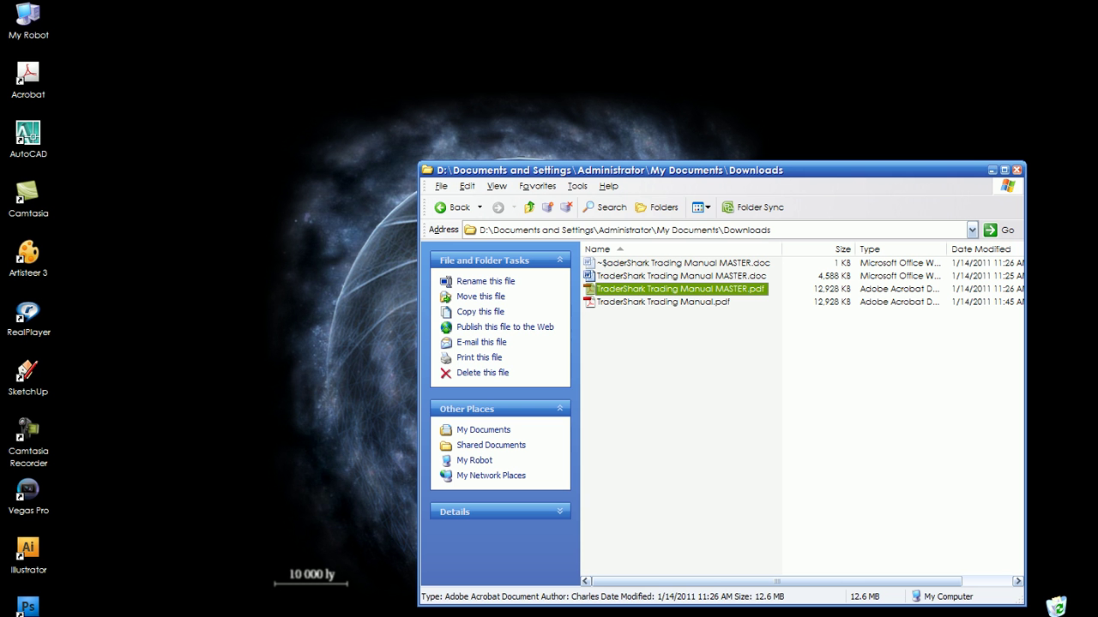
{"action": "left_click", "coordinate": [663, 302]}
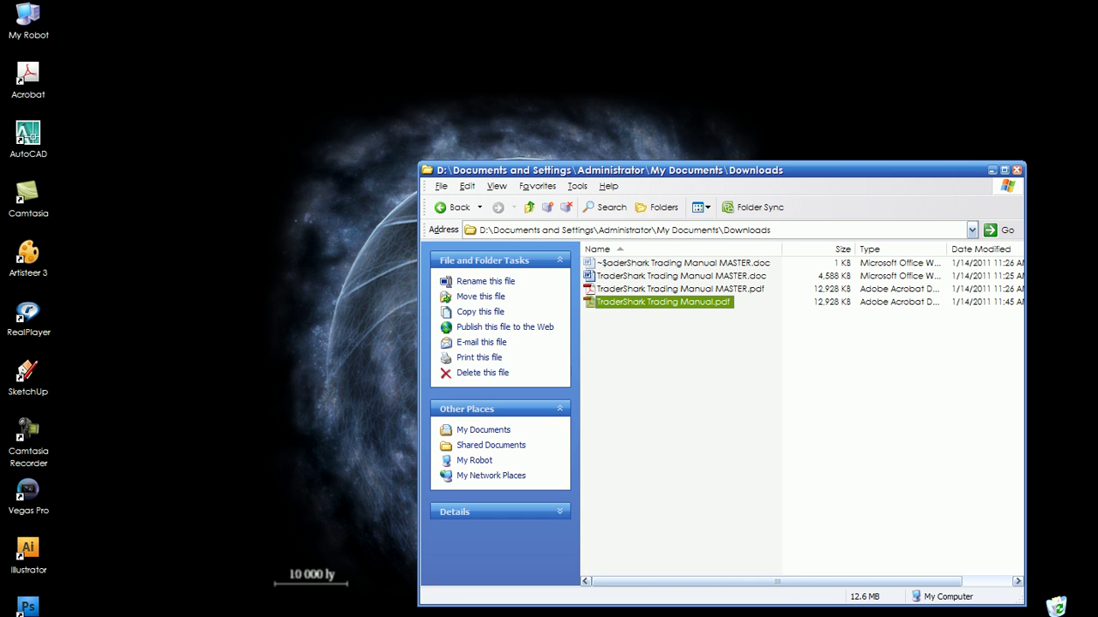
{"action": "key", "text": "Return"}
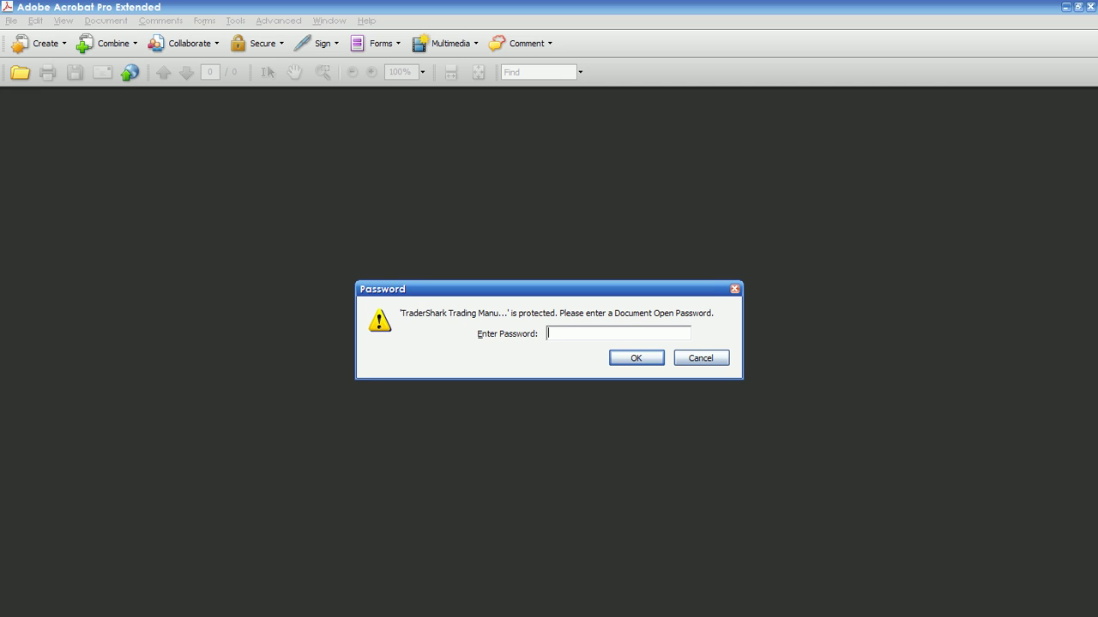
- Unlock the secured manual with its document open password
{"action": "type", "text": "***********"}
{"action": "key", "text": "Return"}
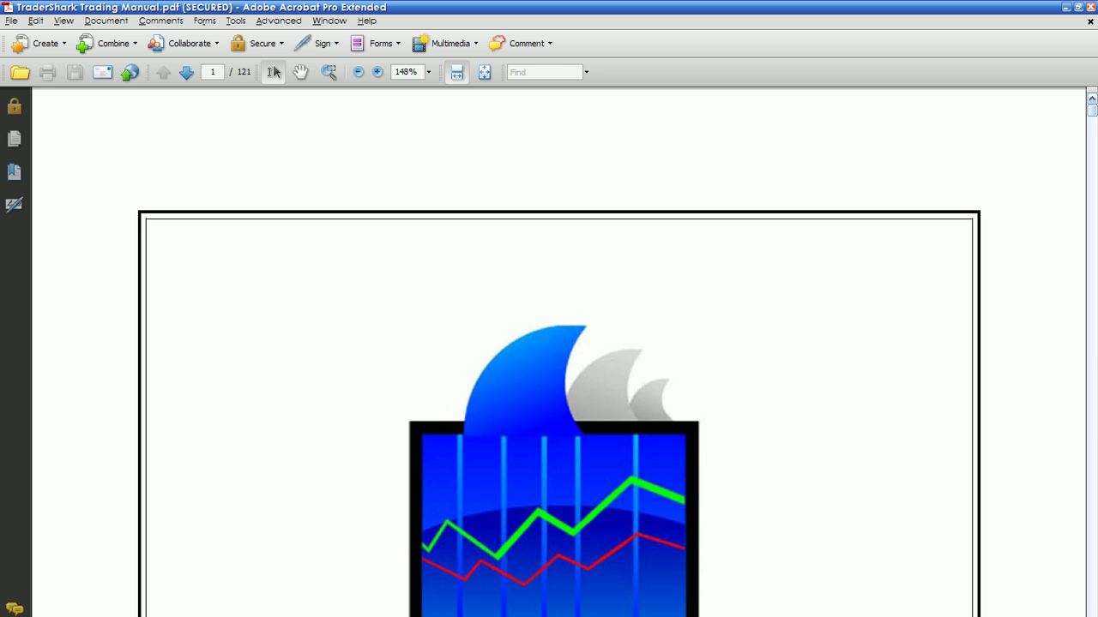
{"action": "scroll", "coordinate": [273, 72], "scroll_direction": "down", "scroll_amount": 10}
{"action": "scroll", "coordinate": [274, 72], "scroll_direction": "up", "scroll_amount": 5}
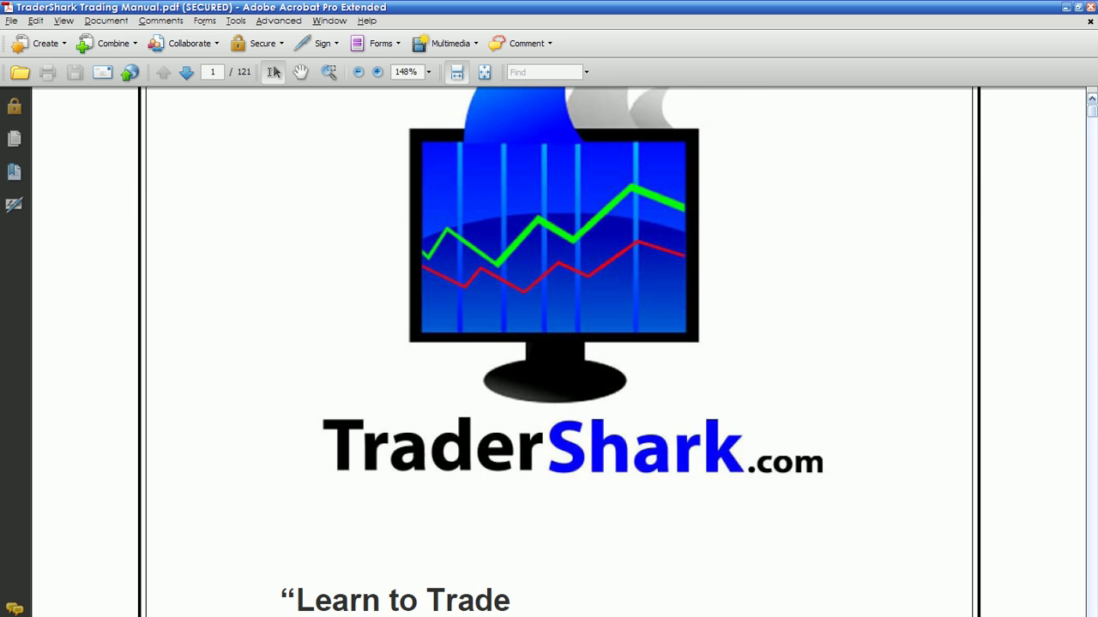
{"action": "scroll", "coordinate": [273, 72], "scroll_direction": "down", "scroll_amount": 5}
- Select the cover slogan and verify no Copy option is offered
{"action": "left_click_drag", "start_coordinate": [280, 334], "coordinate": [786, 416]}
{"action": "right_click", "coordinate": [526, 397]}
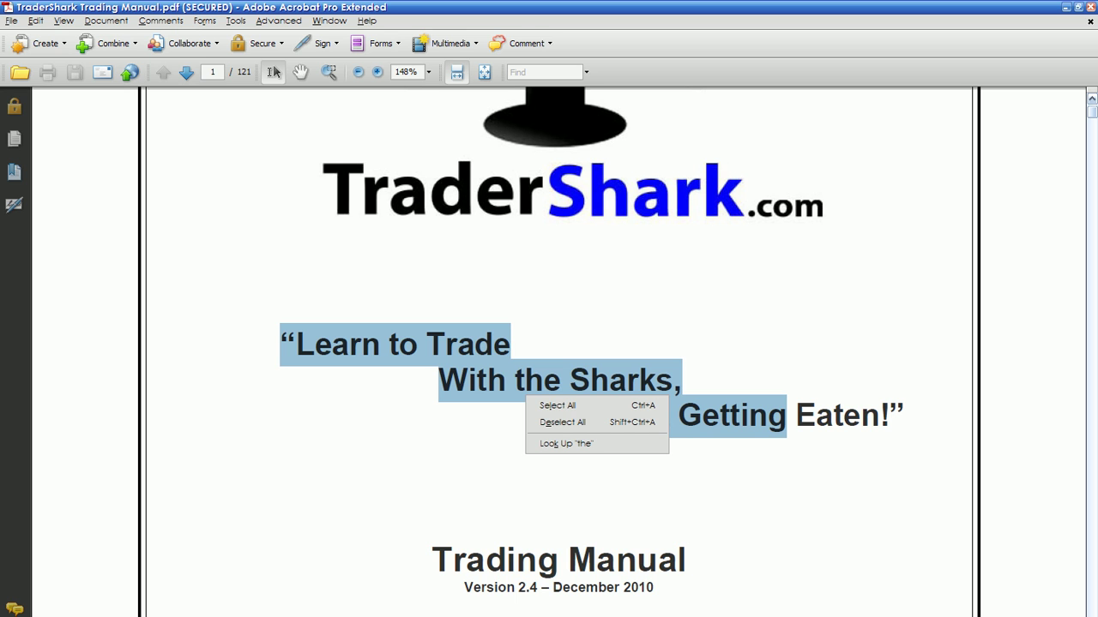
{"action": "left_click", "coordinate": [767, 416]}
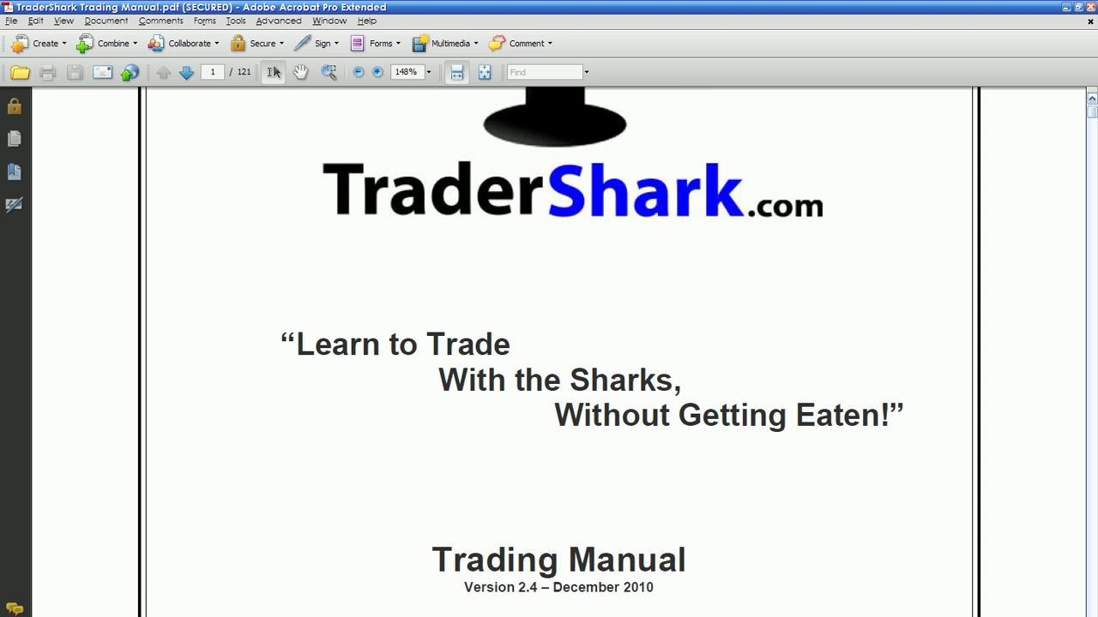
- Verify Print is unavailable in the File menu, then move down to the page-2 dedication
{"action": "left_click", "coordinate": [11, 20]}
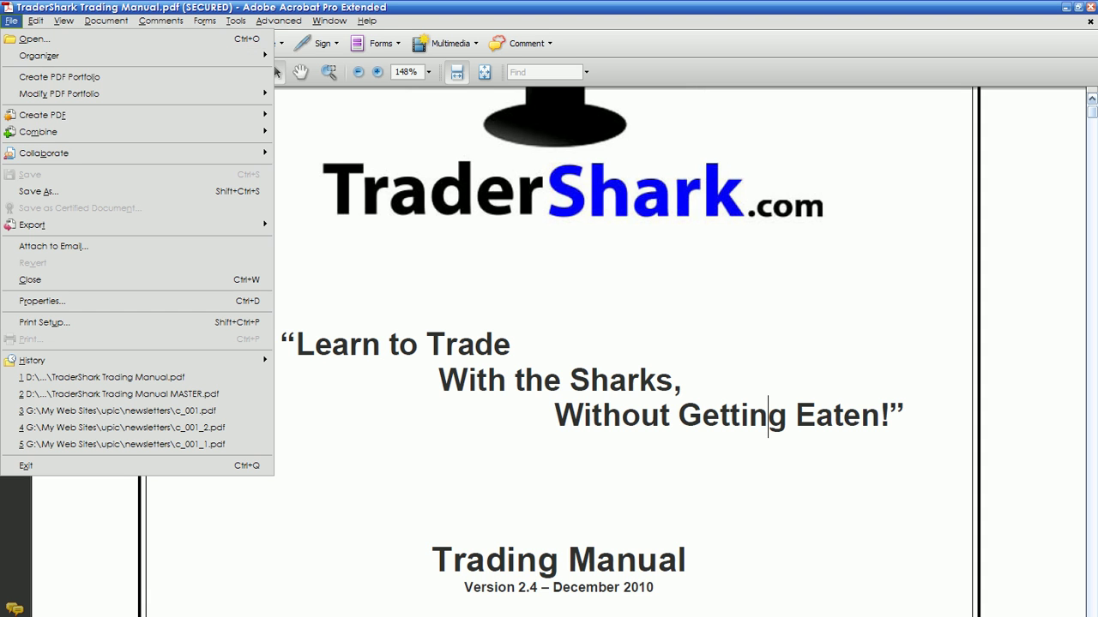
{"action": "key", "text": "Down"}
{"action": "key", "text": "Down"}
{"action": "key", "text": "Down"}
{"action": "key", "text": "Down"}
{"action": "key", "text": "Up"}
{"action": "key", "text": "Down"}
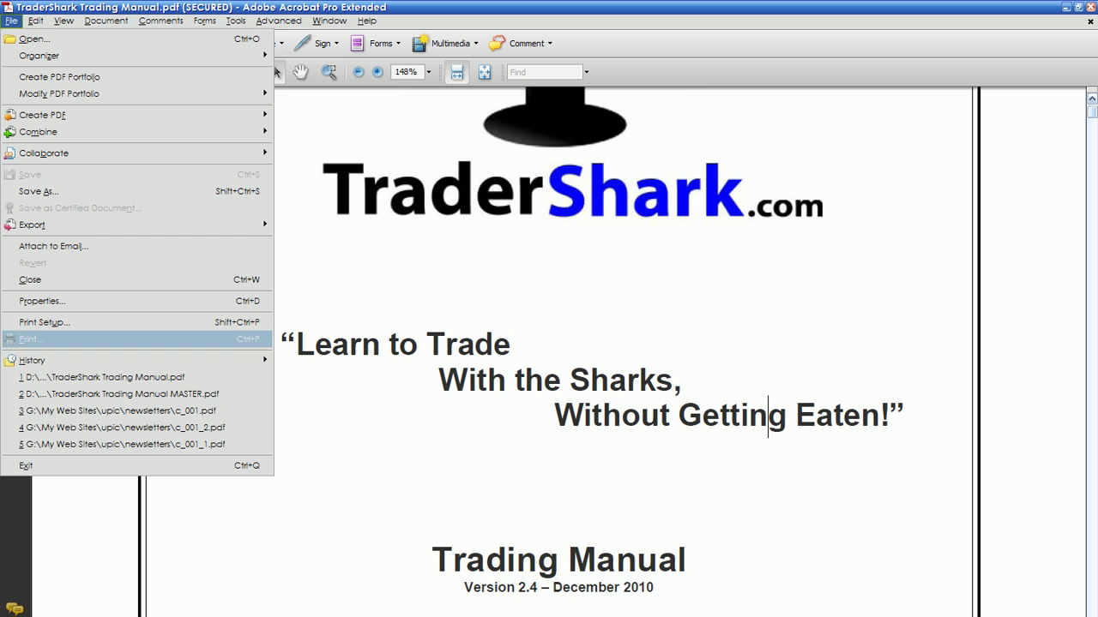
{"action": "key", "text": "Escape"}
{"action": "key", "text": "Down"}
{"action": "key", "text": "Down"}
{"action": "key", "text": "Down"}
{"action": "key", "text": "Down"}
{"action": "key", "text": "Down"}
{"action": "key", "text": "Down"}
{"action": "key", "text": "Down"}
{"action": "key", "text": "Down"}
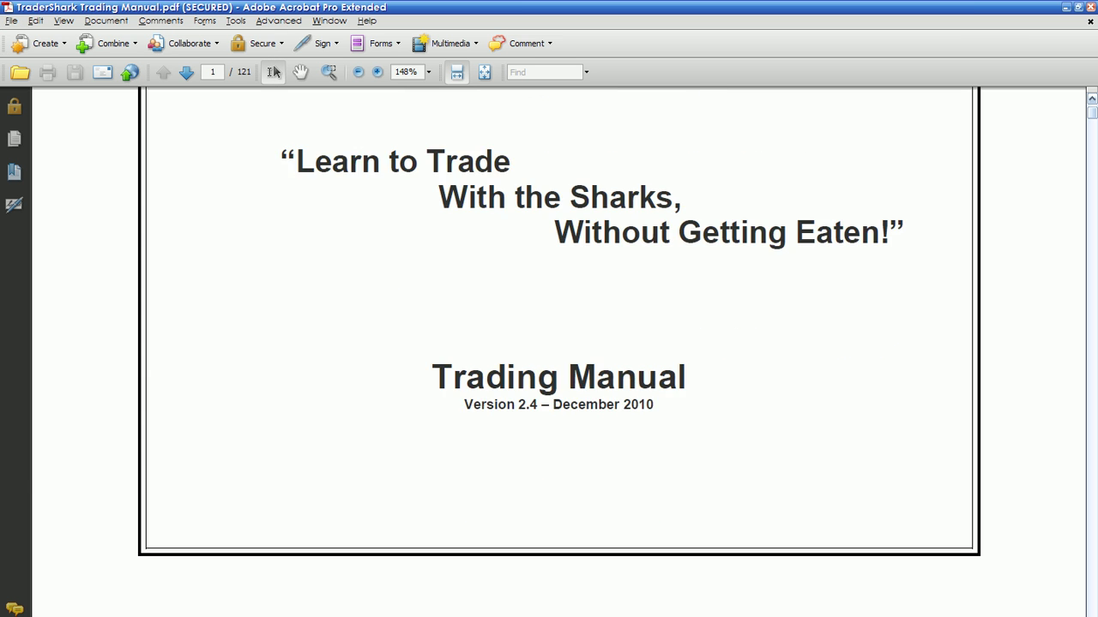
{"action": "key", "text": "Down"}
{"action": "key", "text": "Down"}
{"action": "key", "text": "Down"}
{"action": "key", "text": "Down"}
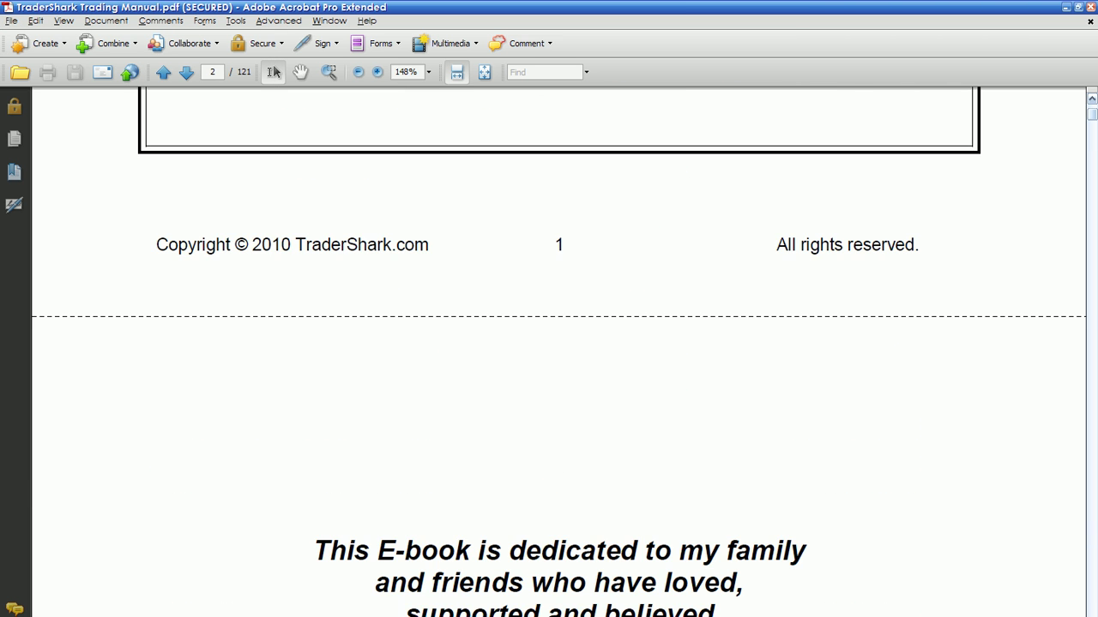
{"action": "key", "text": "Down"}
{"action": "key", "text": "Down"}
{"action": "key", "text": "Down"}
{"action": "key", "text": "Down"}
{"action": "key", "text": "Down"}
{"action": "key", "text": "Down"}
{"action": "key", "text": "Down"}
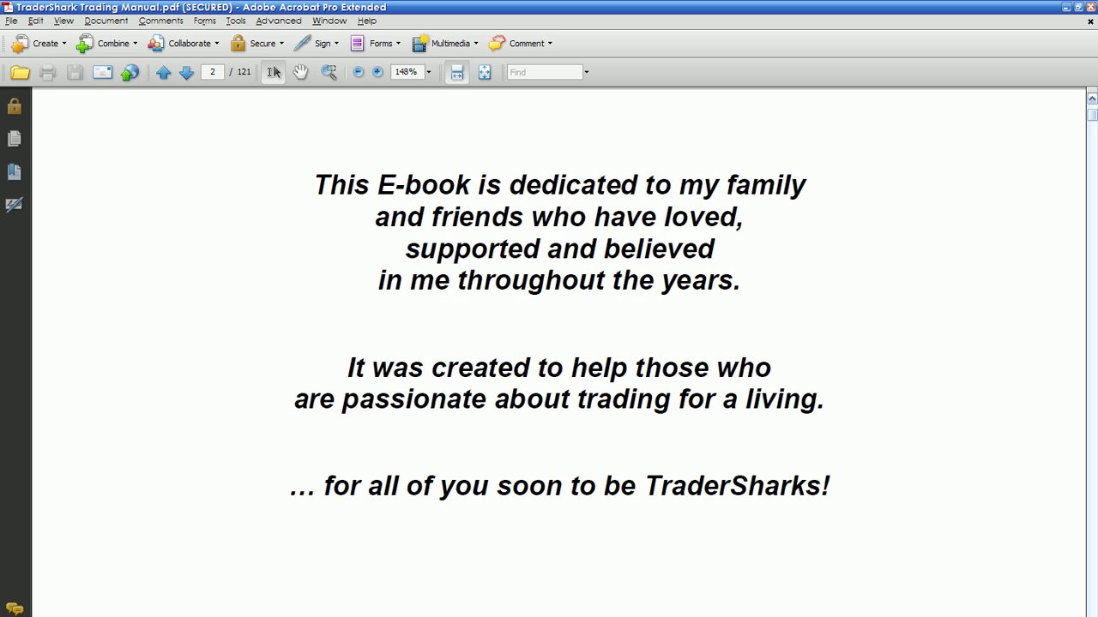